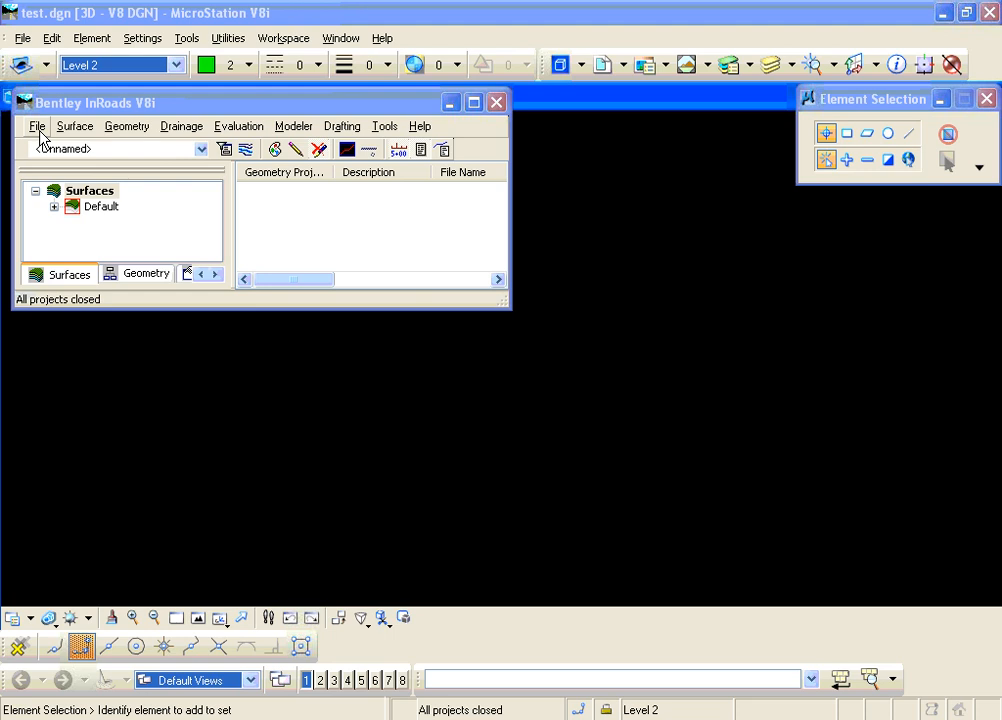
Start the LandXML Translator and choose Example Cv3D.xml as the file to import.
{"action": "left_click", "coordinate": [40, 131]}
{"action": "mouse_move", "coordinate": [183, 320]}
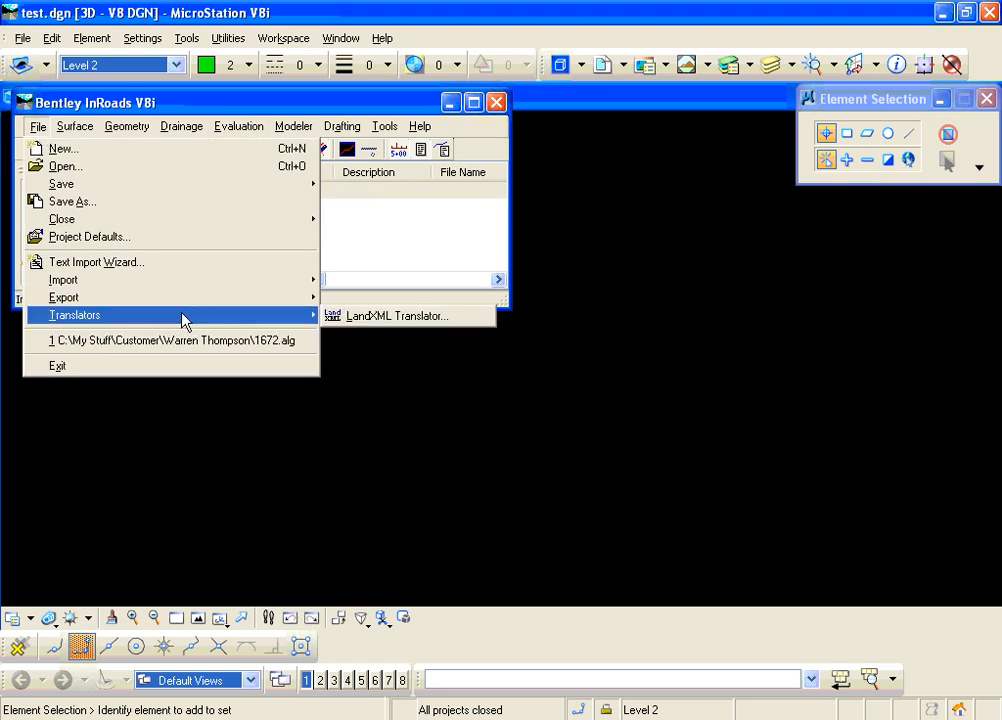
{"action": "left_click", "coordinate": [386, 318]}
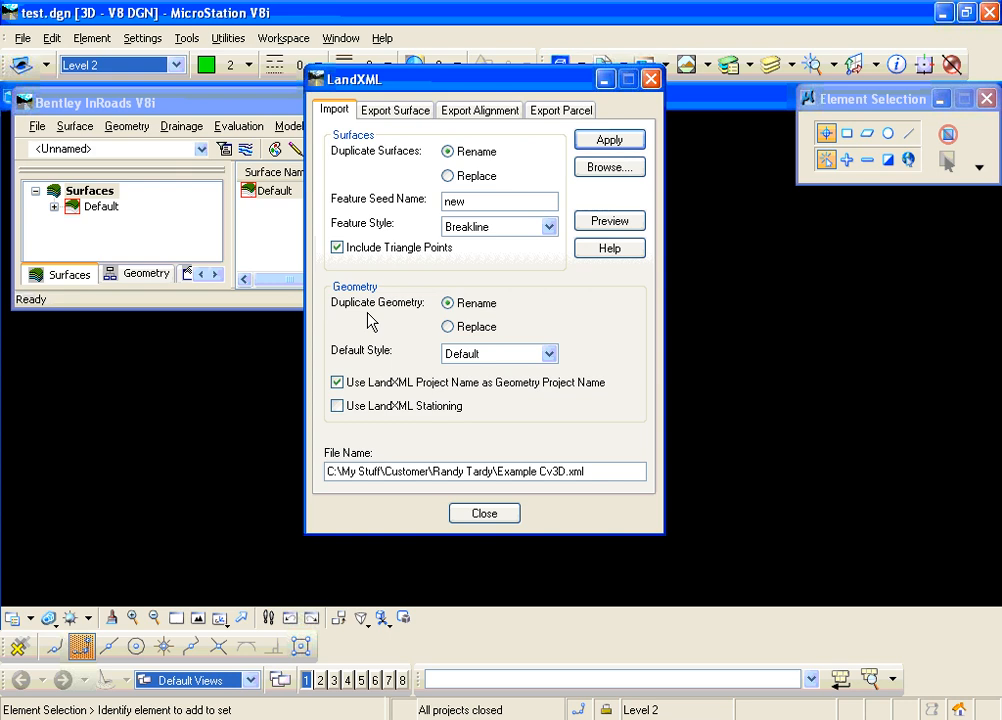
{"action": "left_click_drag", "start_coordinate": [420, 88], "coordinate": [377, 93]}
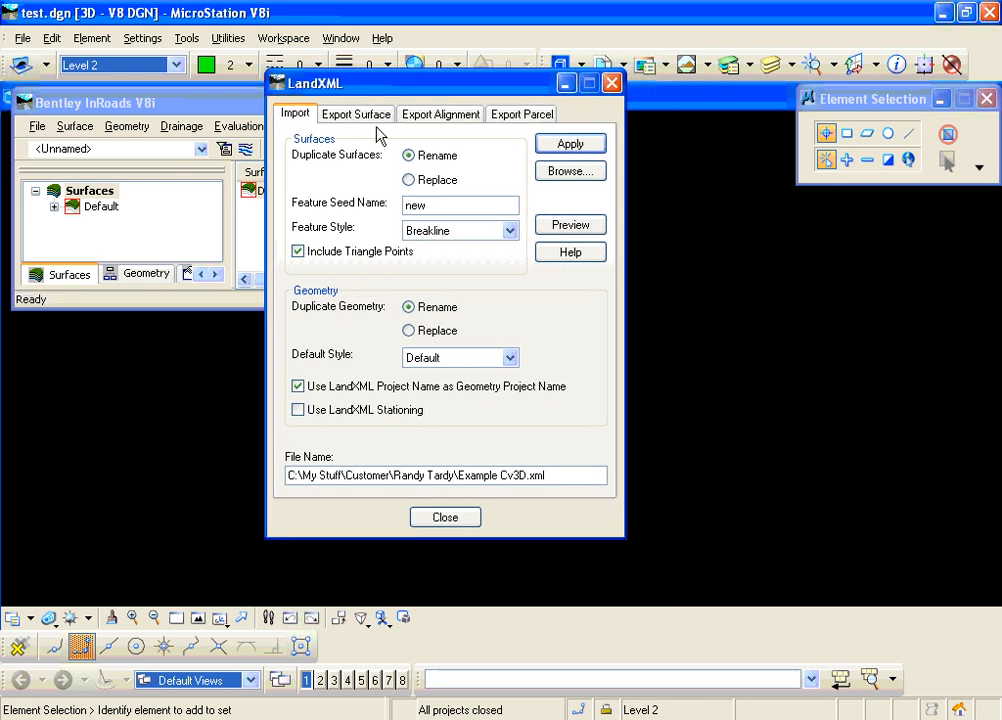
{"action": "left_click_drag", "start_coordinate": [447, 205], "coordinate": [369, 204]}
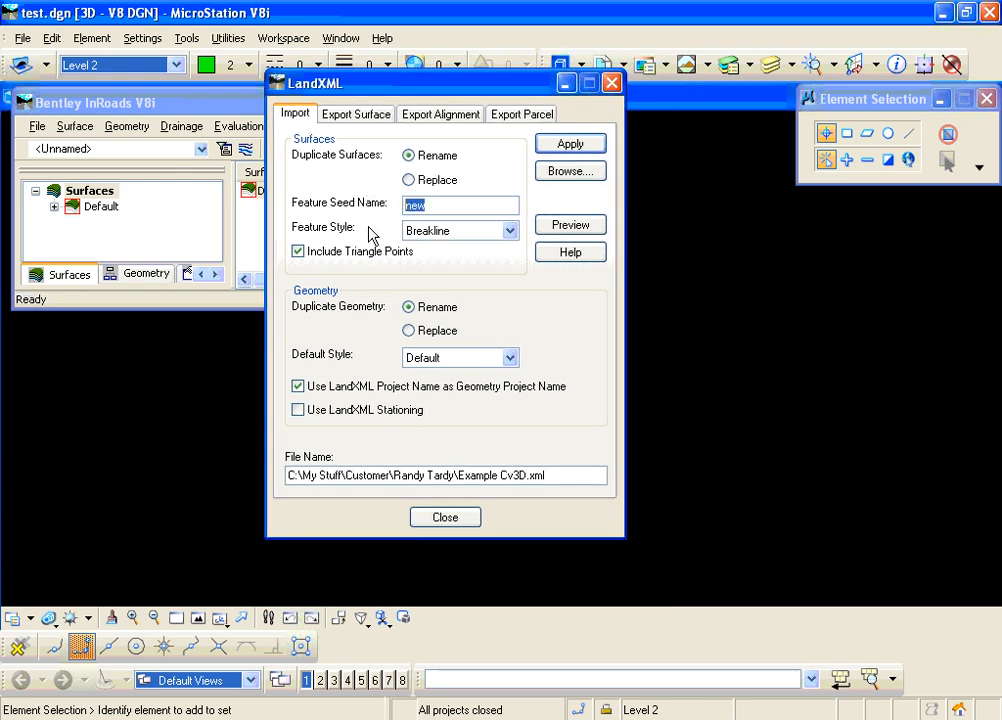
{"action": "left_click", "coordinate": [298, 252]}
{"action": "left_click", "coordinate": [298, 252]}
{"action": "left_click", "coordinate": [573, 177]}
{"action": "left_click", "coordinate": [333, 176]}
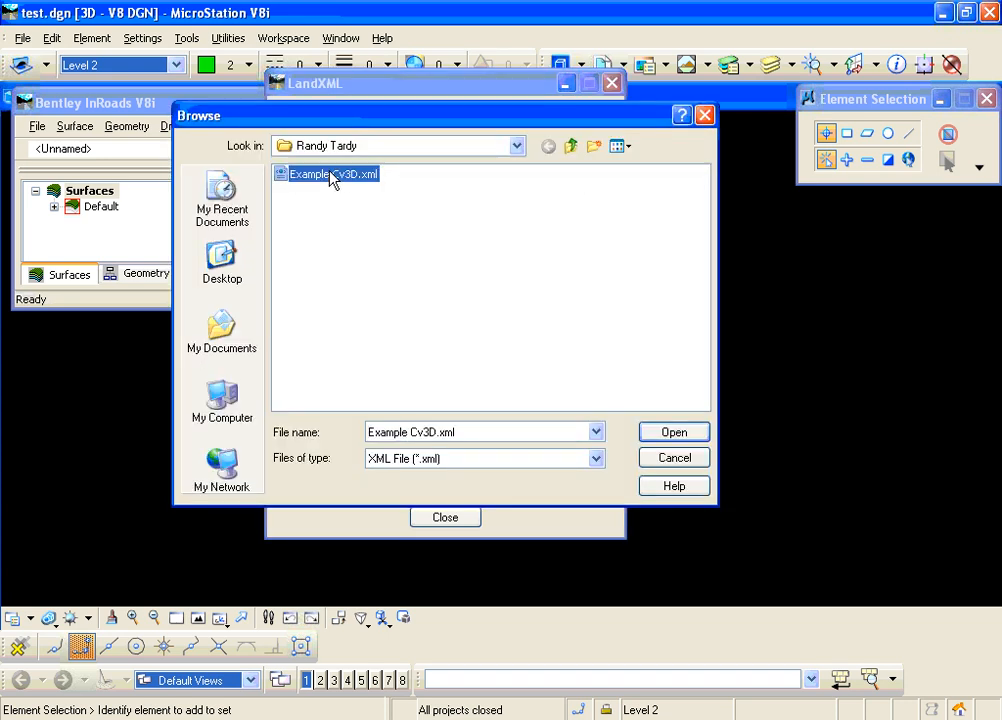
{"action": "left_click", "coordinate": [650, 432]}
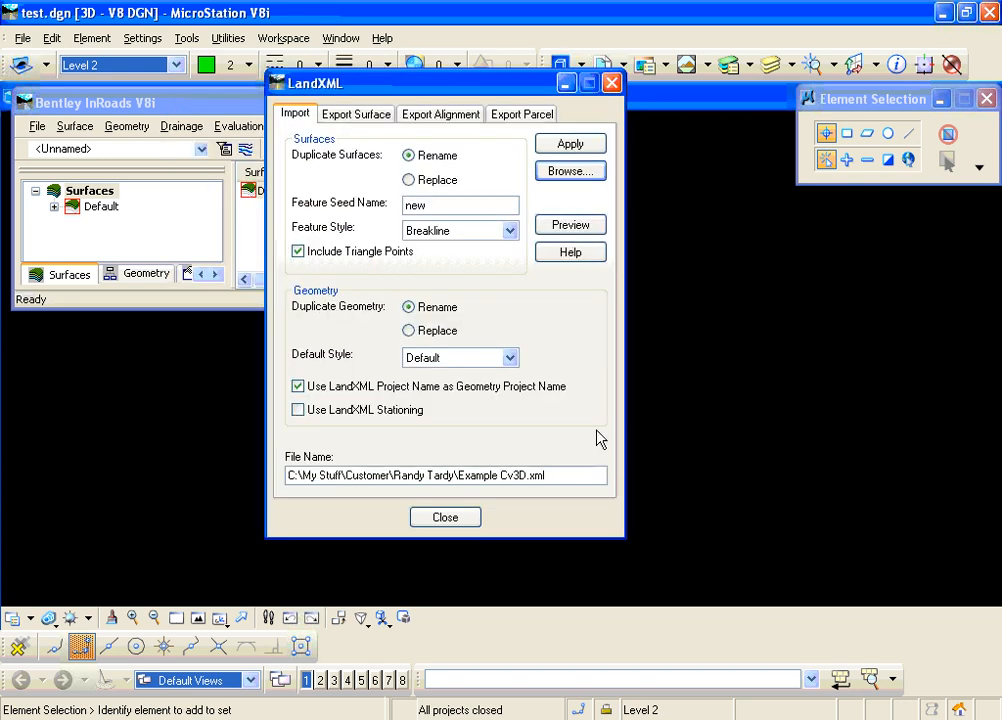
Preview the XML file and examine its alignment, profile and surface breakline data.
{"action": "left_click", "coordinate": [574, 225]}
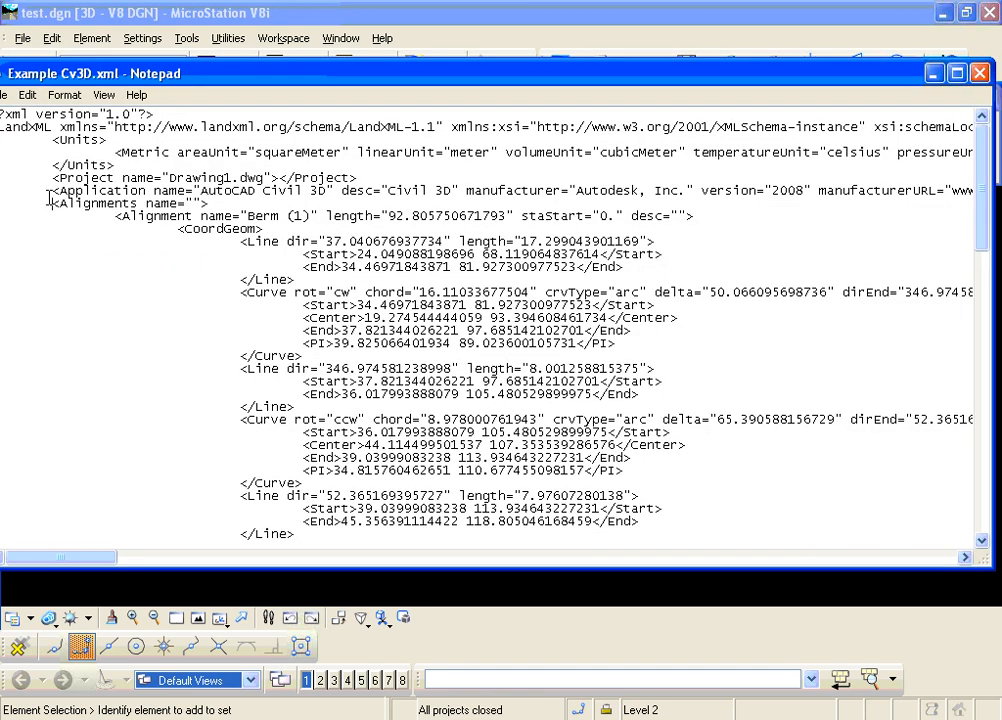
{"action": "left_click_drag", "start_coordinate": [52, 203], "coordinate": [553, 444]}
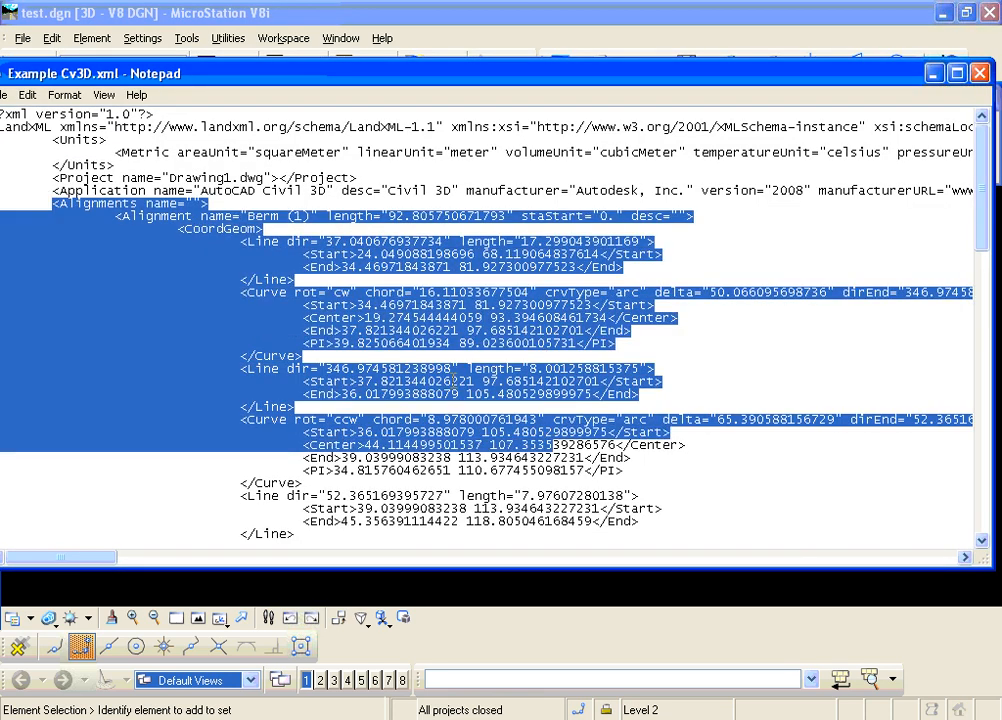
{"action": "scroll", "coordinate": [449, 381], "scroll_direction": "down", "scroll_amount": 8}
{"action": "scroll", "coordinate": [450, 381], "scroll_direction": "down", "scroll_amount": 5}
{"action": "left_click_drag", "start_coordinate": [177, 317], "coordinate": [437, 420]}
{"action": "scroll", "coordinate": [437, 420], "scroll_direction": "down", "scroll_amount": 12}
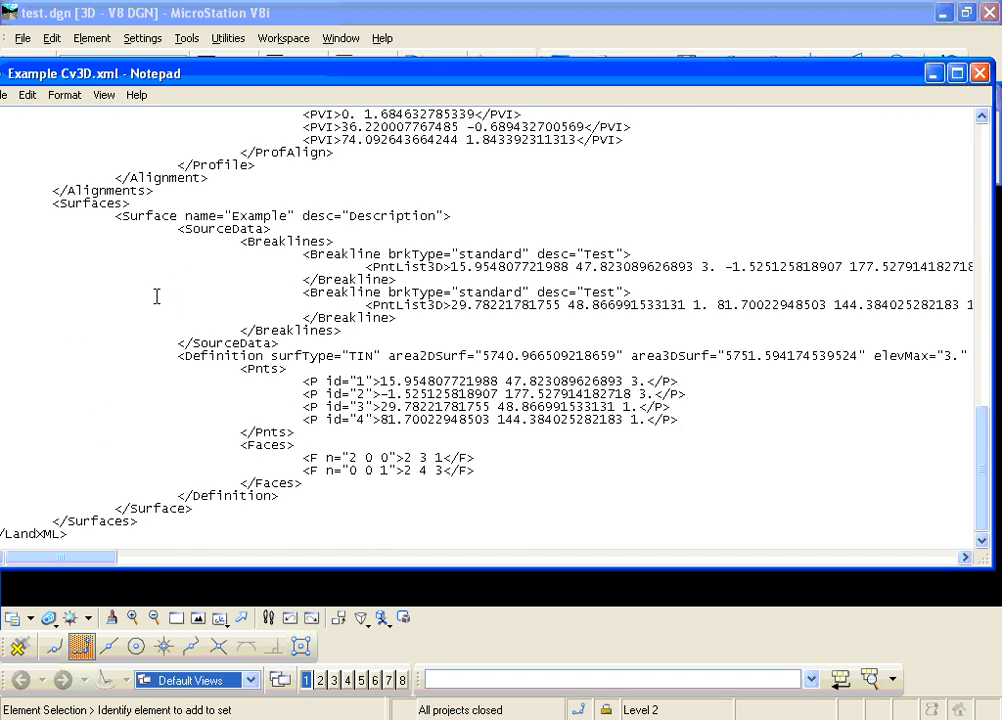
{"action": "left_click_drag", "start_coordinate": [92, 217], "coordinate": [512, 329]}
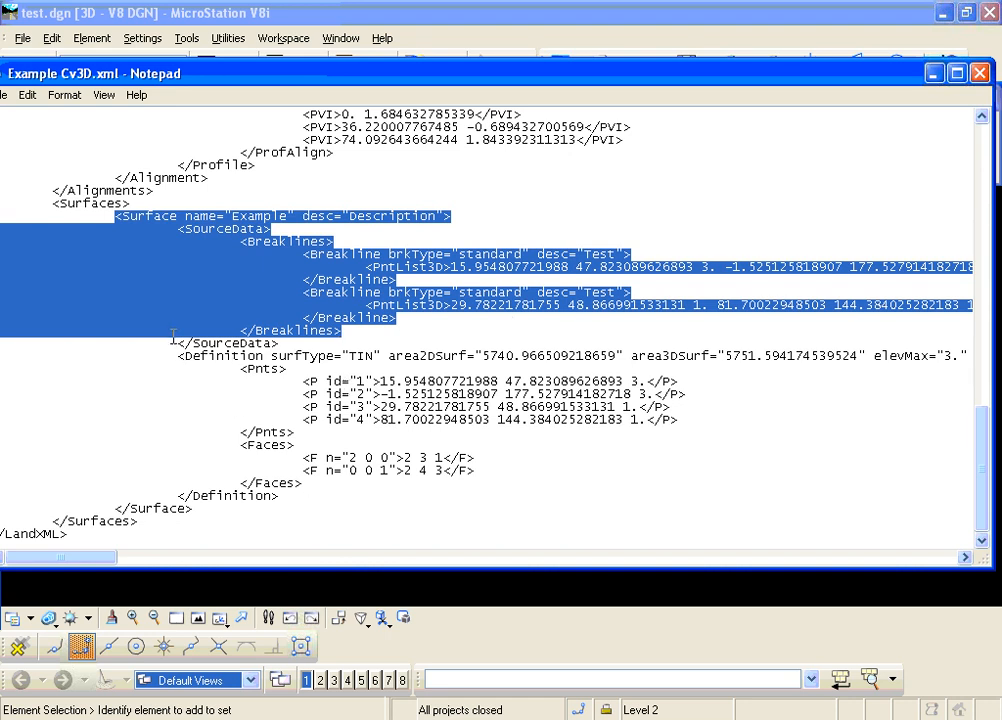
{"action": "left_click", "coordinate": [980, 73]}
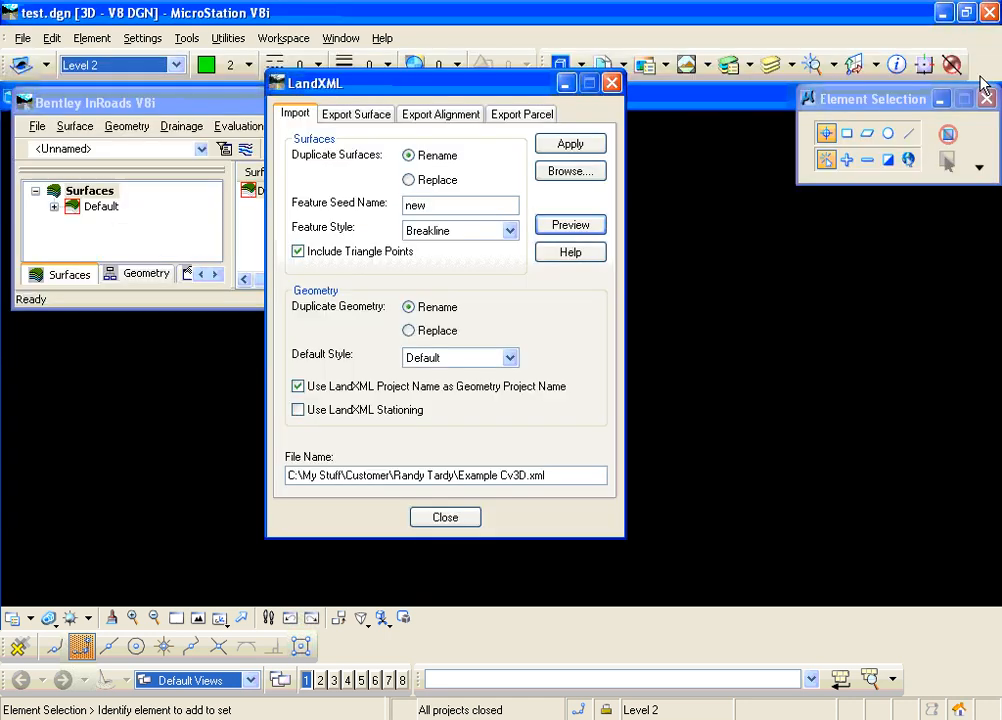
Import the LandXML data and expand the Drawing1.dwg geometry project to list its alignments.
{"action": "left_click", "coordinate": [572, 146]}
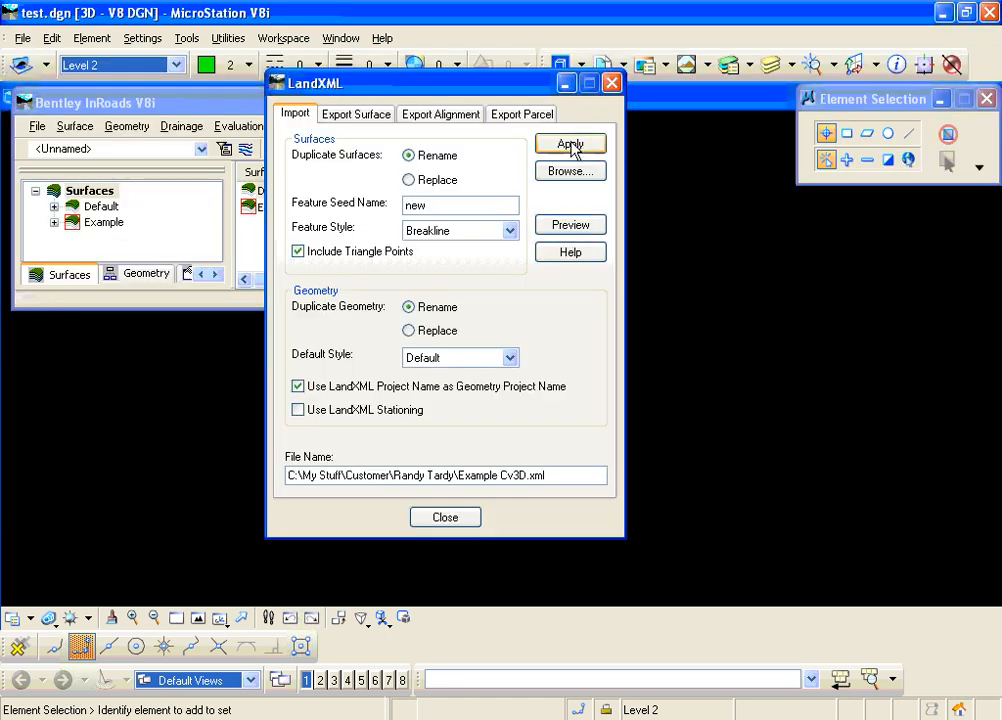
{"action": "left_click", "coordinate": [432, 519]}
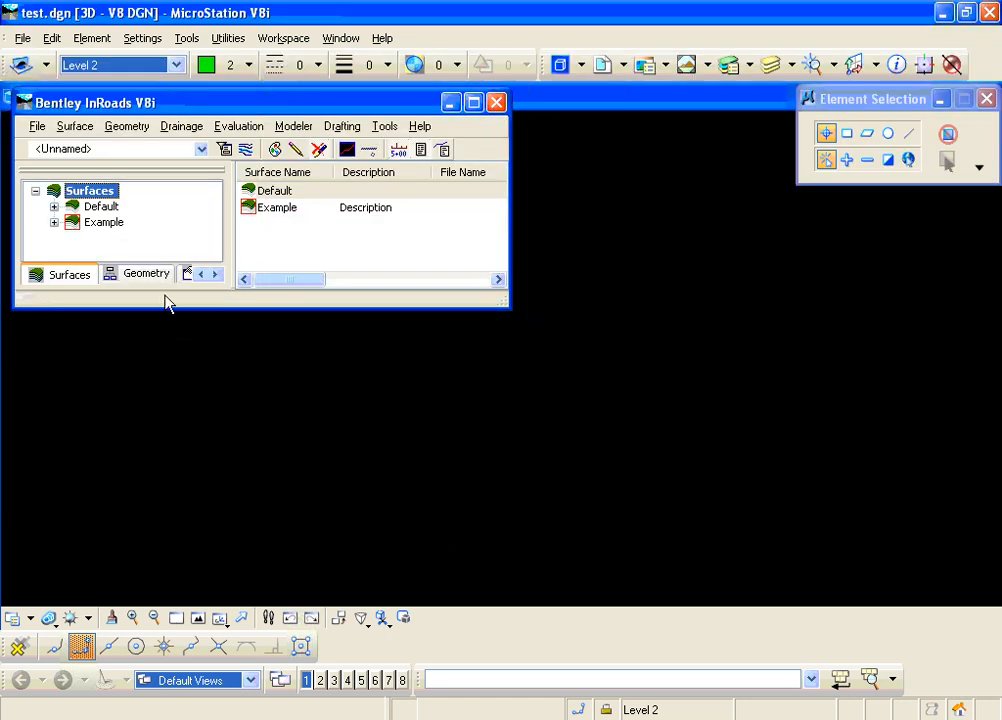
{"action": "left_click", "coordinate": [141, 274]}
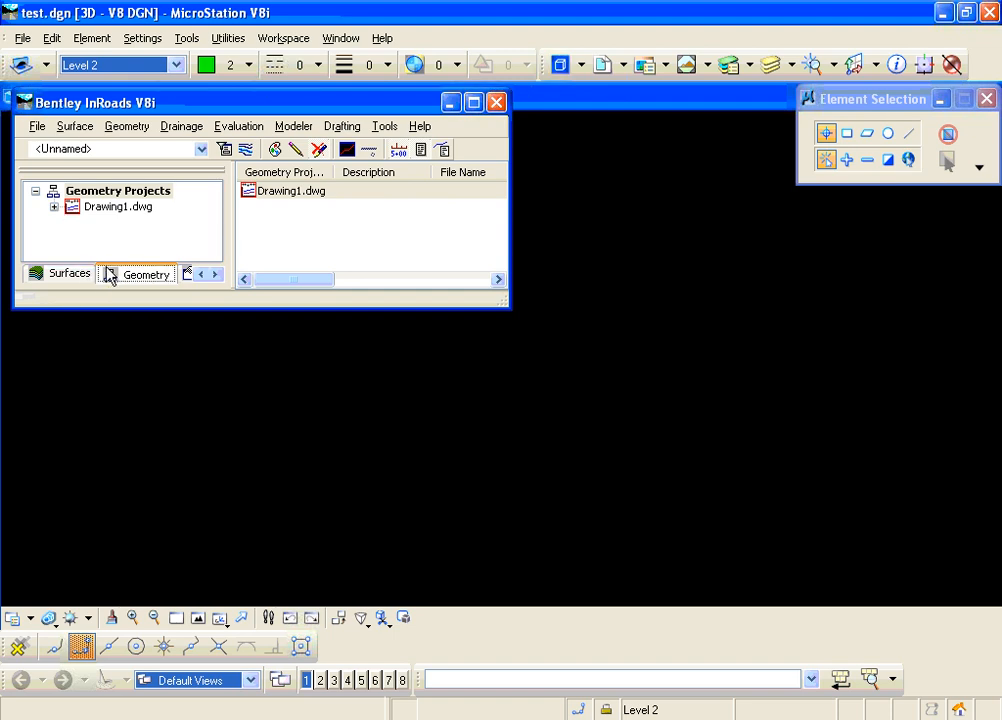
{"action": "left_click", "coordinate": [97, 209]}
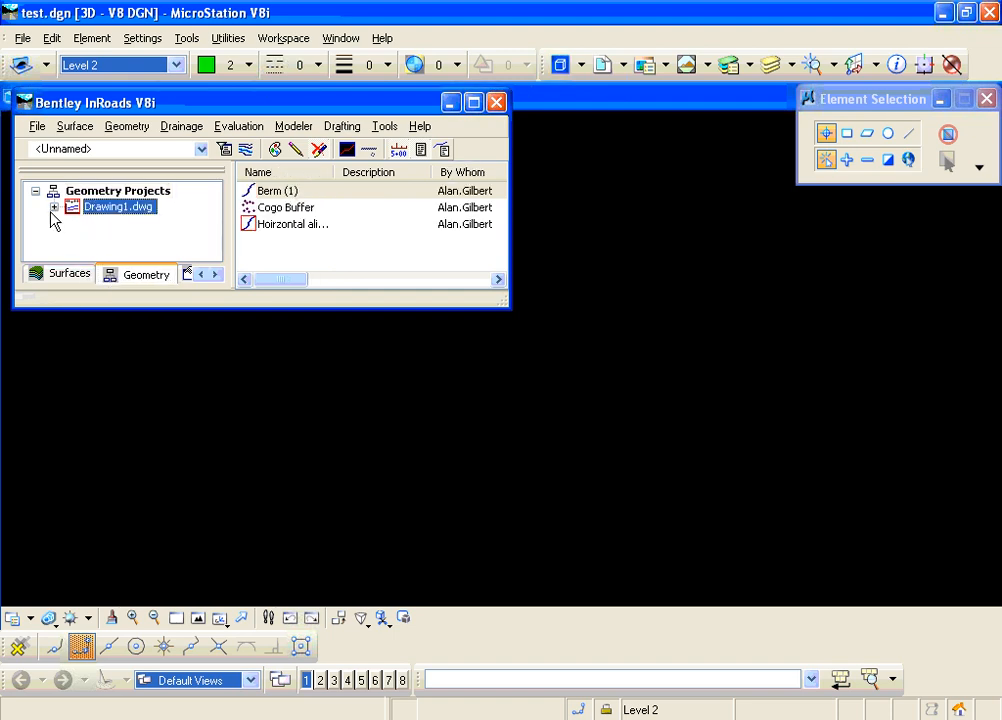
{"action": "left_click", "coordinate": [53, 208]}
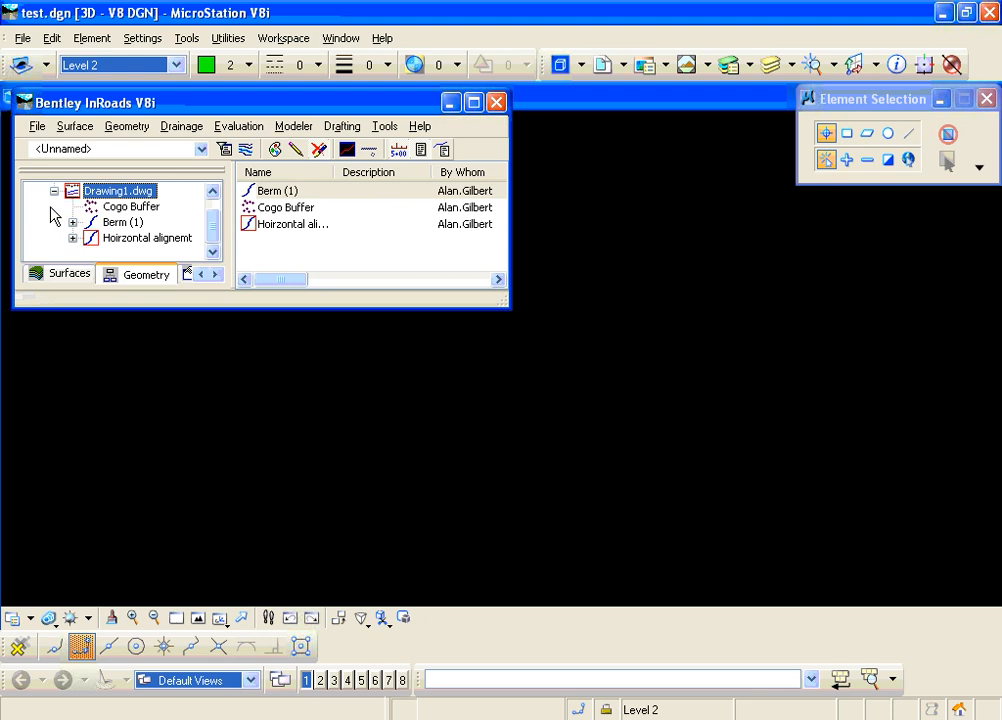
Display the Hoirzontal alignemt and Berm (1) alignments in the drawing view.
{"action": "left_click", "coordinate": [103, 225]}
{"action": "left_click", "coordinate": [111, 240]}
{"action": "key", "text": "Up"}
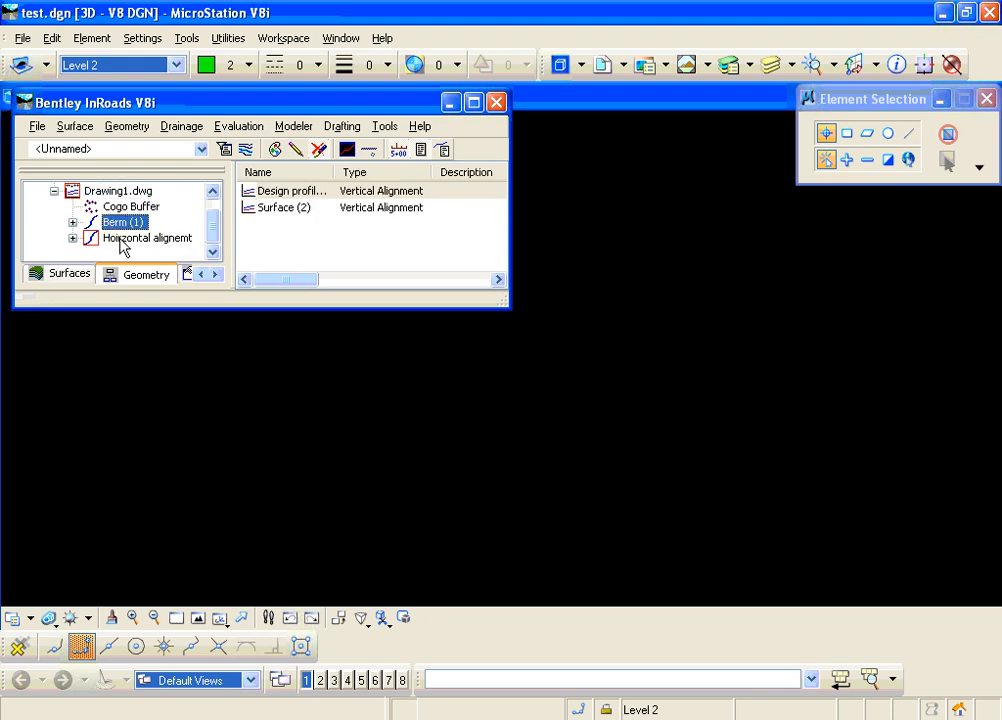
{"action": "right_click", "coordinate": [120, 240]}
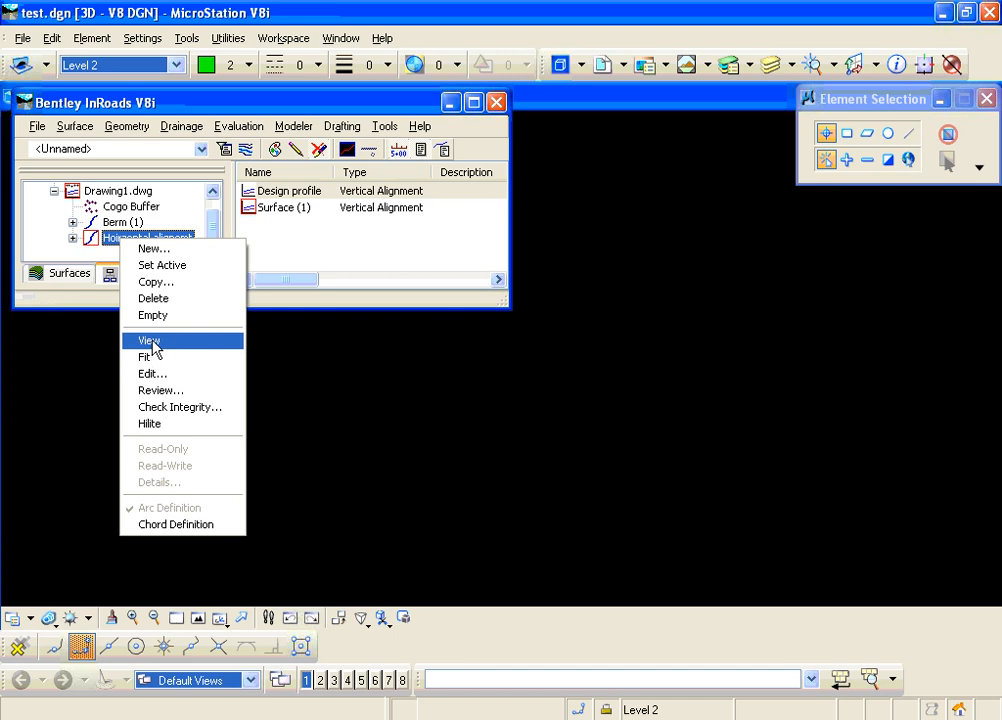
{"action": "left_click", "coordinate": [150, 341]}
{"action": "right_click", "coordinate": [122, 225]}
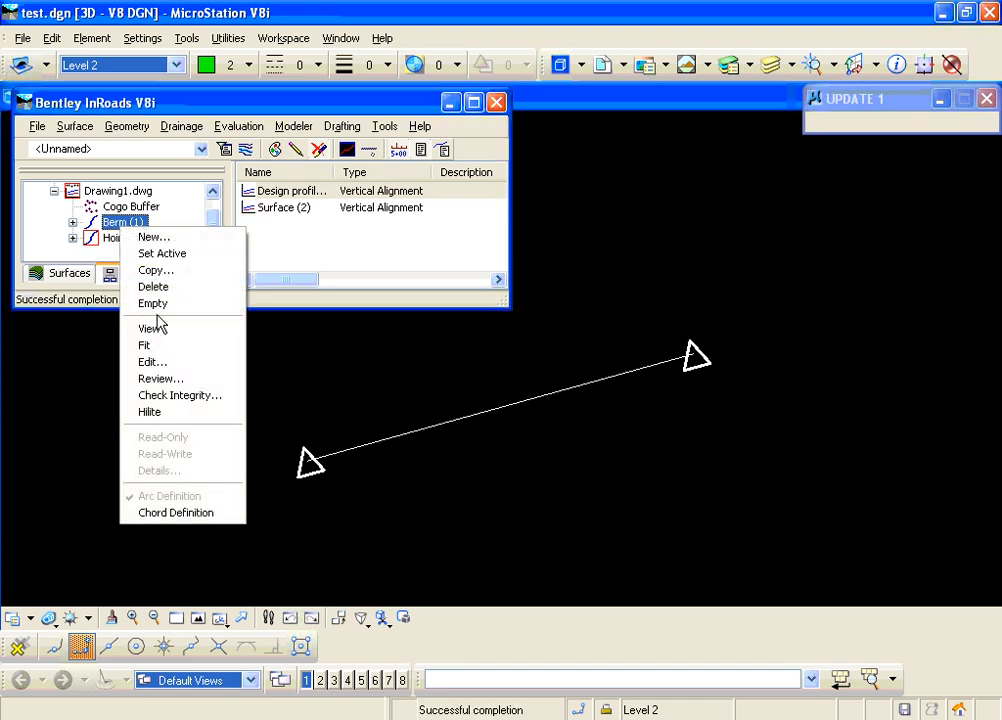
{"action": "left_click", "coordinate": [155, 326]}
Review the horizontal alignment report for Berm (1).
{"action": "right_click", "coordinate": [121, 223]}
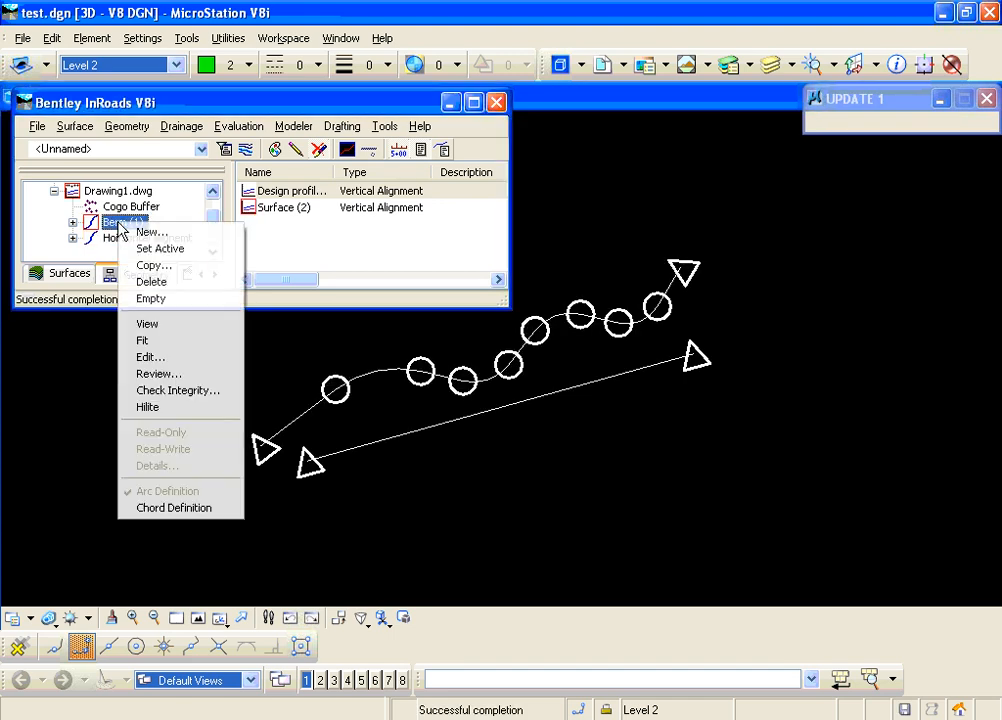
{"action": "left_click", "coordinate": [162, 374]}
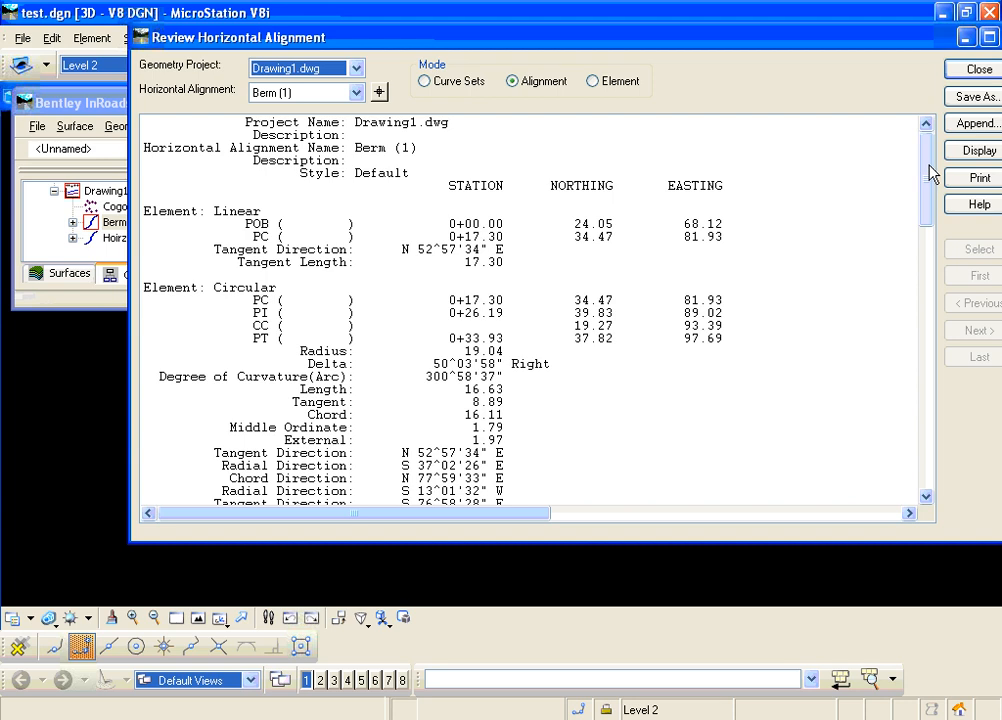
{"action": "mouse_move", "coordinate": [929, 165]}
{"action": "left_mouse_down"}
{"action": "mouse_move", "coordinate": [929, 300]}
{"action": "mouse_move", "coordinate": [929, 130]}
{"action": "left_mouse_up"}
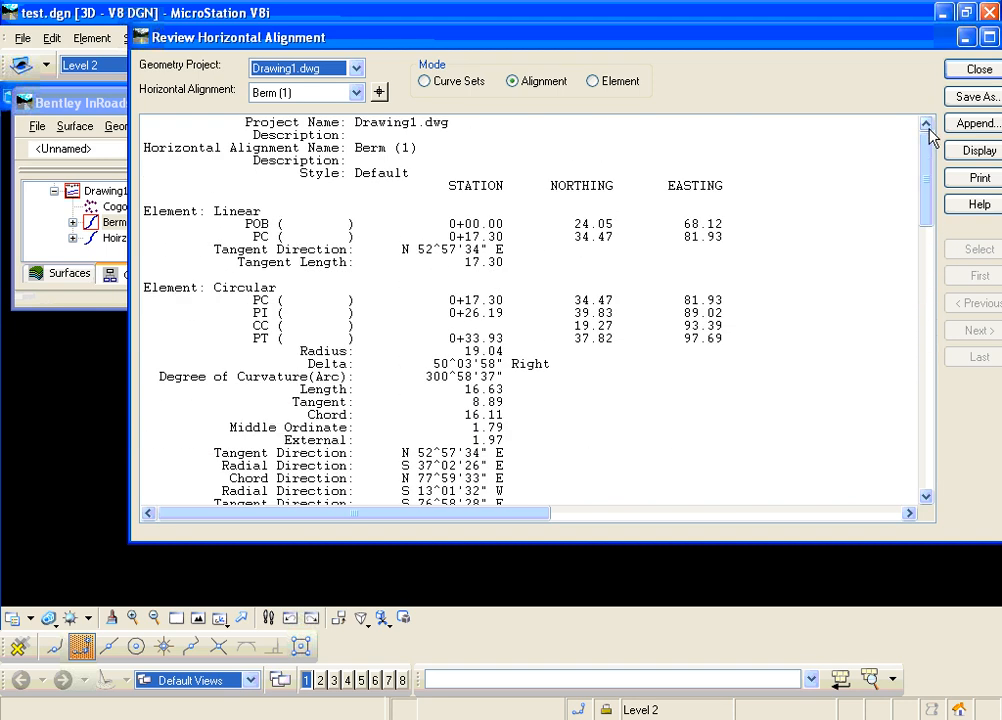
{"action": "left_click", "coordinate": [979, 69]}
Inspect the feature properties of new, new1 and new2 on the Example surface.
{"action": "left_click", "coordinate": [68, 276]}
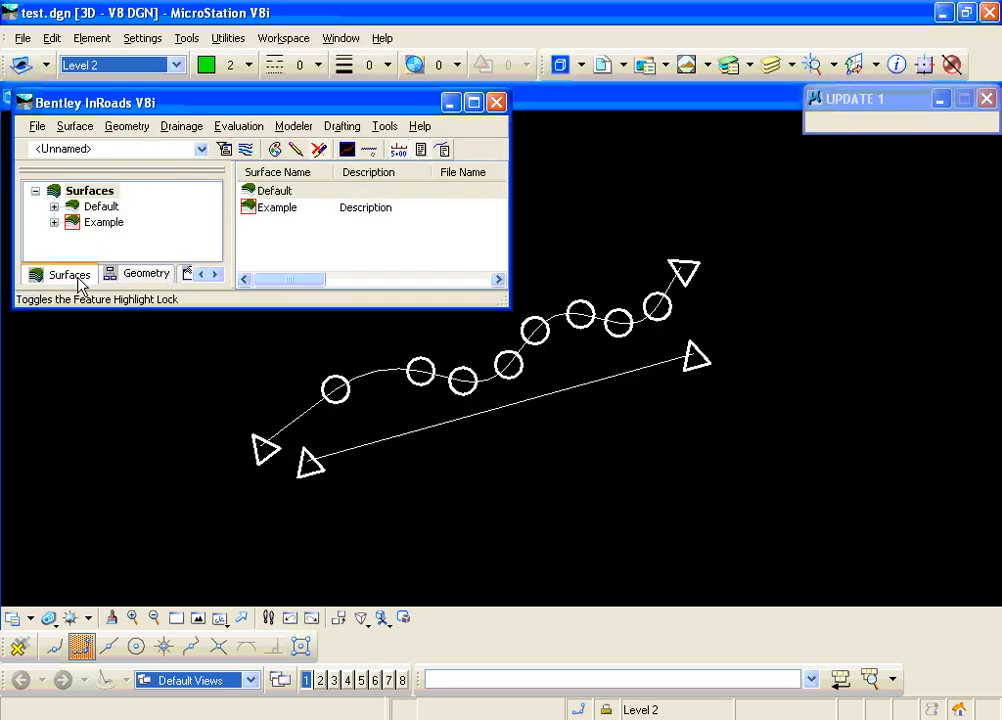
{"action": "left_click", "coordinate": [77, 128]}
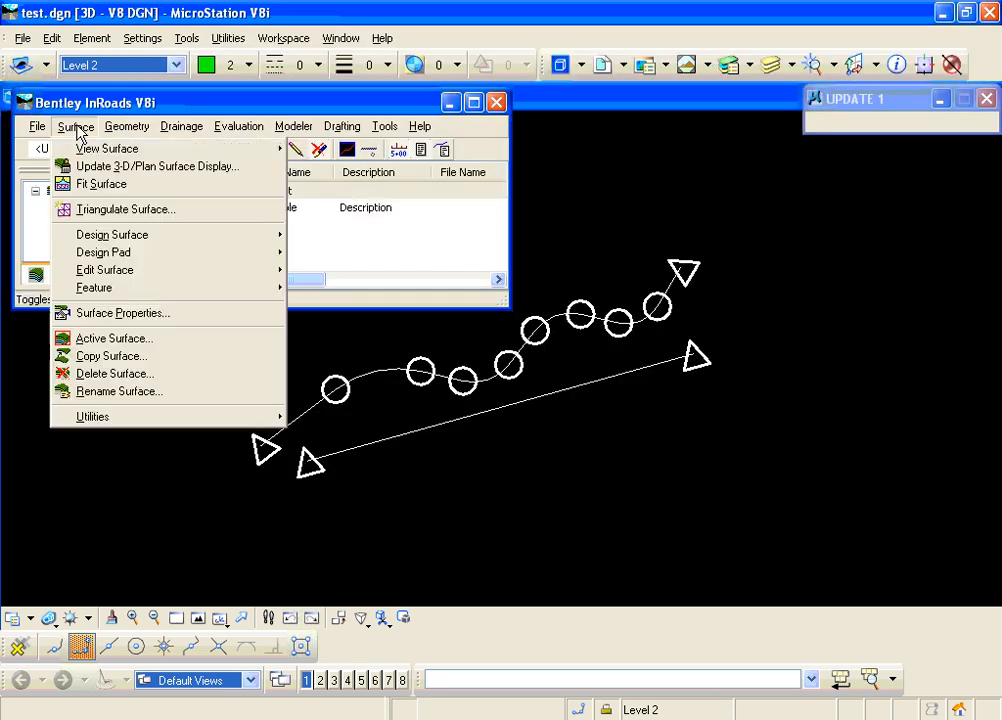
{"action": "mouse_move", "coordinate": [136, 290]}
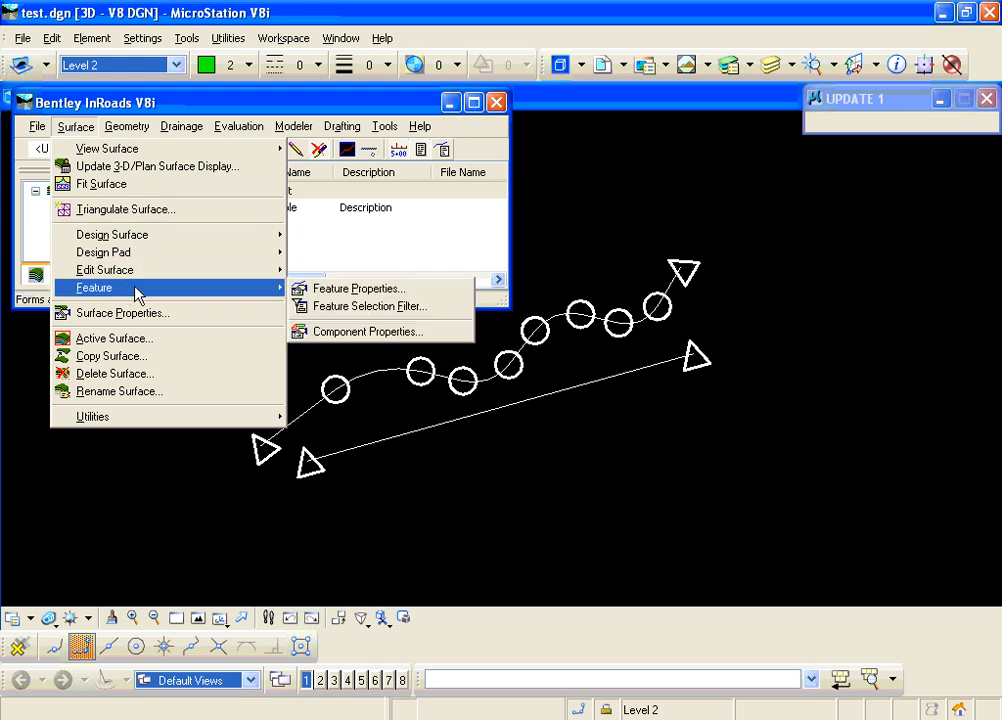
{"action": "left_click", "coordinate": [307, 290]}
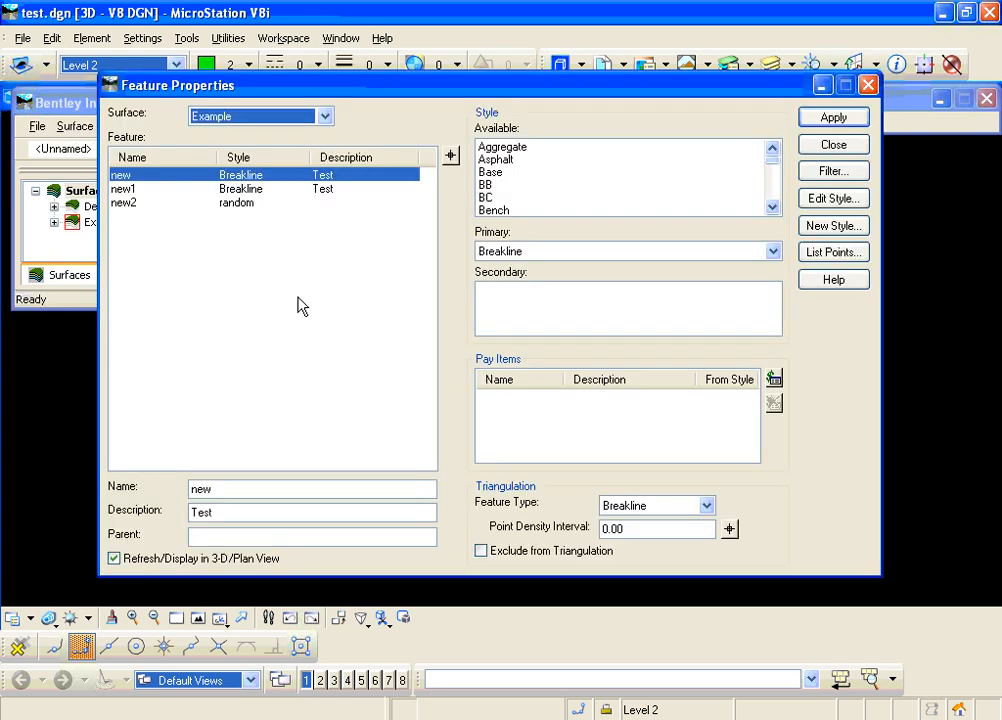
{"action": "left_click", "coordinate": [233, 190]}
{"action": "left_click", "coordinate": [232, 203]}
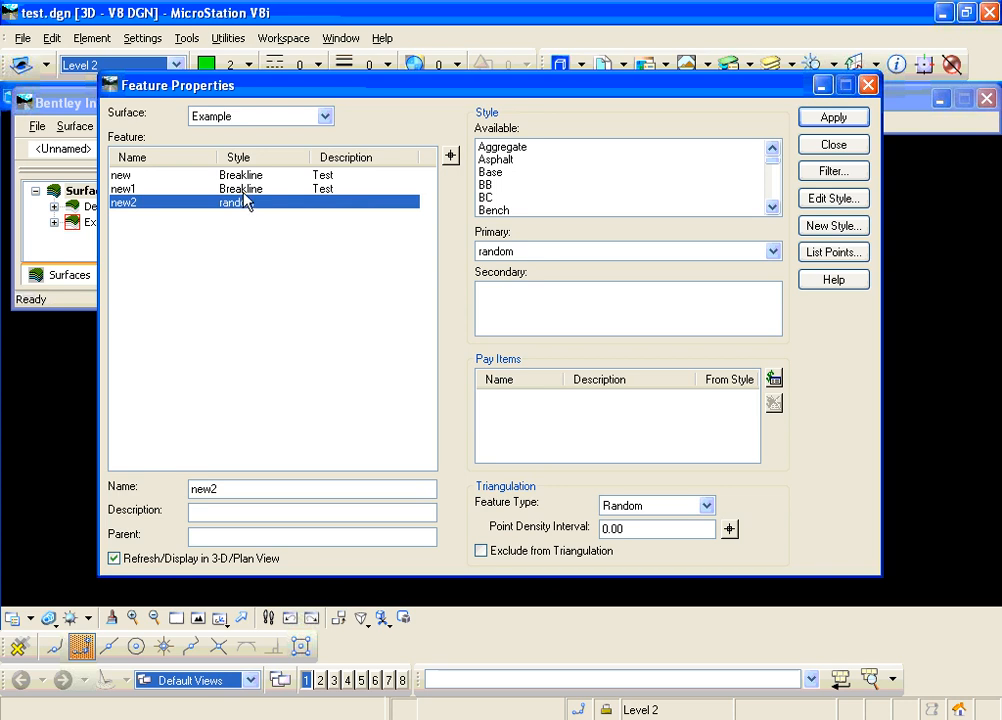
{"action": "left_click", "coordinate": [247, 190]}
{"action": "left_click", "coordinate": [247, 176]}
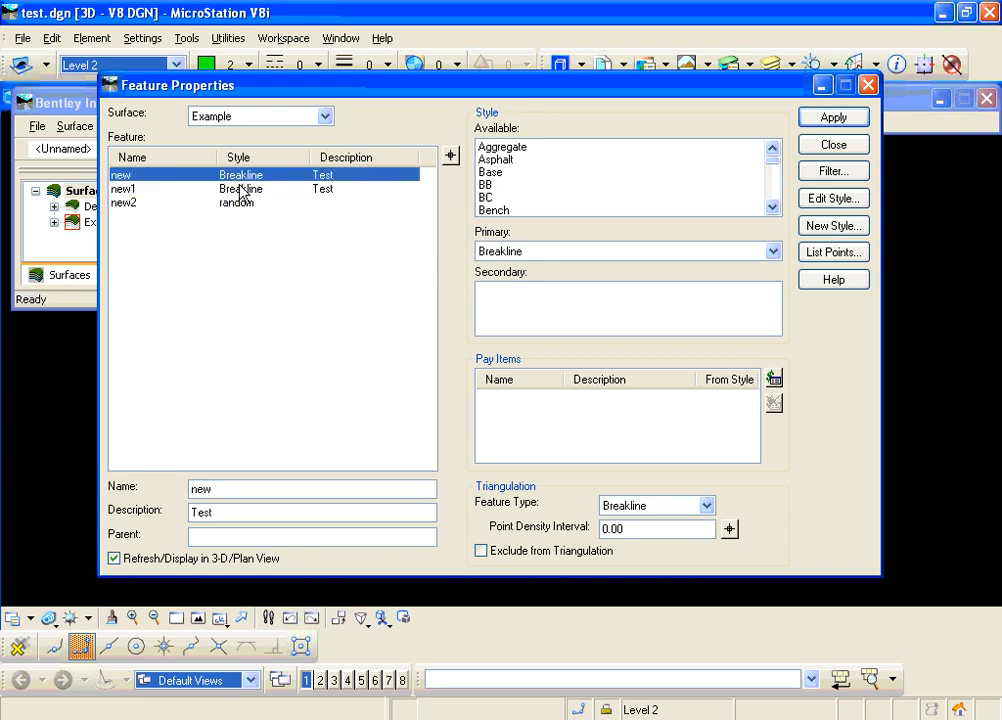
{"action": "left_click", "coordinate": [833, 145]}
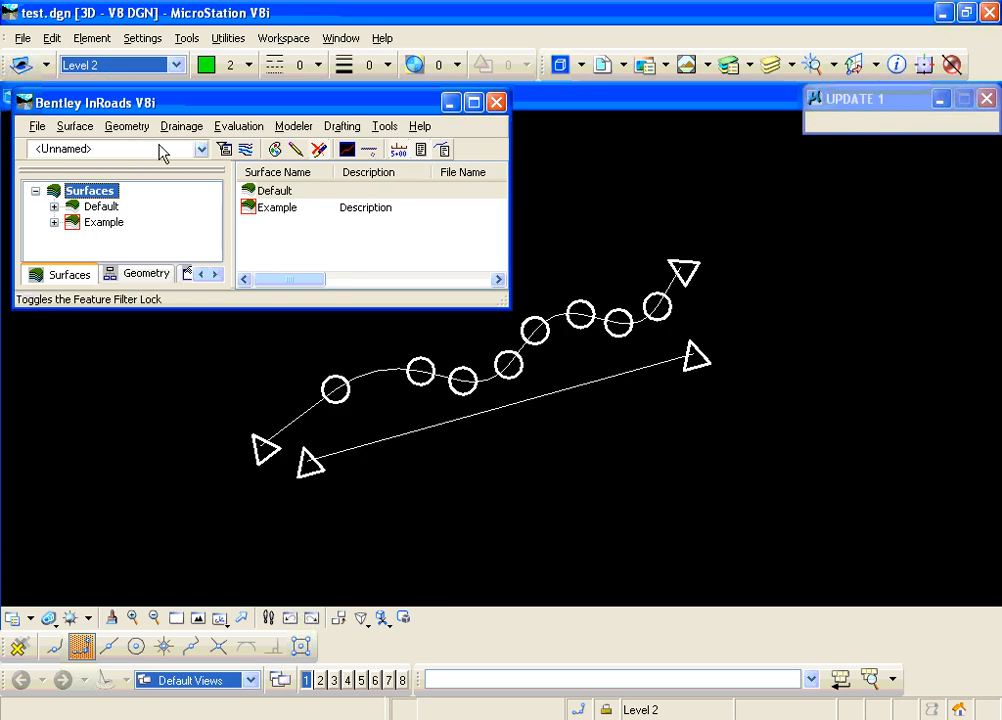
Display all features of the Example surface, new, new1 and new2, in the drawing view.
{"action": "left_click", "coordinate": [78, 127]}
{"action": "mouse_move", "coordinate": [85, 148]}
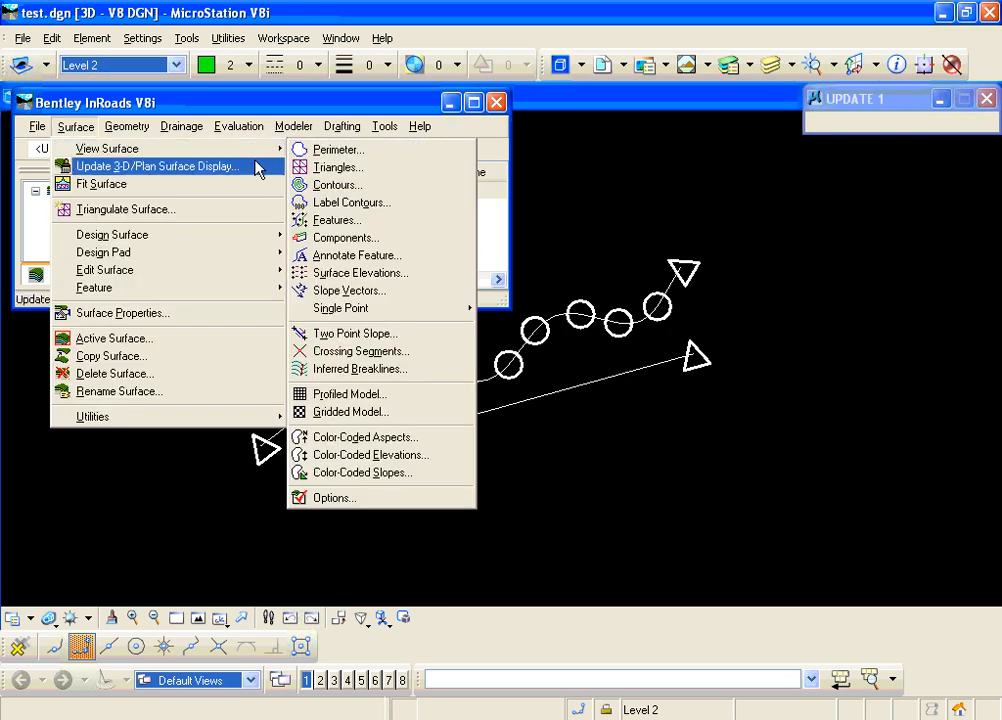
{"action": "left_click", "coordinate": [334, 219]}
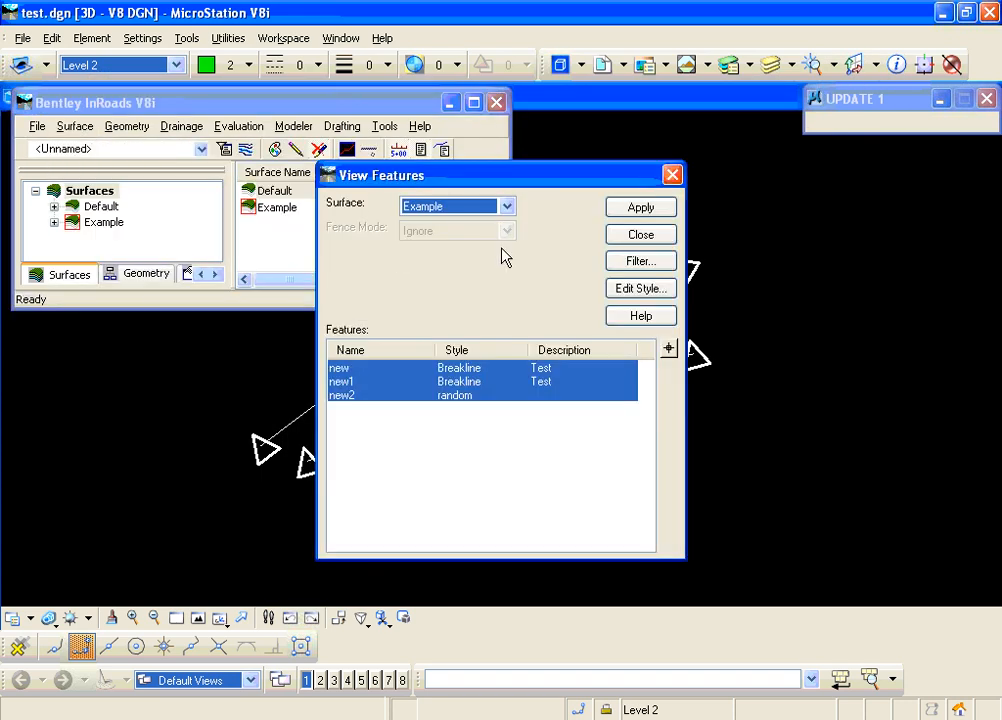
{"action": "left_click", "coordinate": [624, 210]}
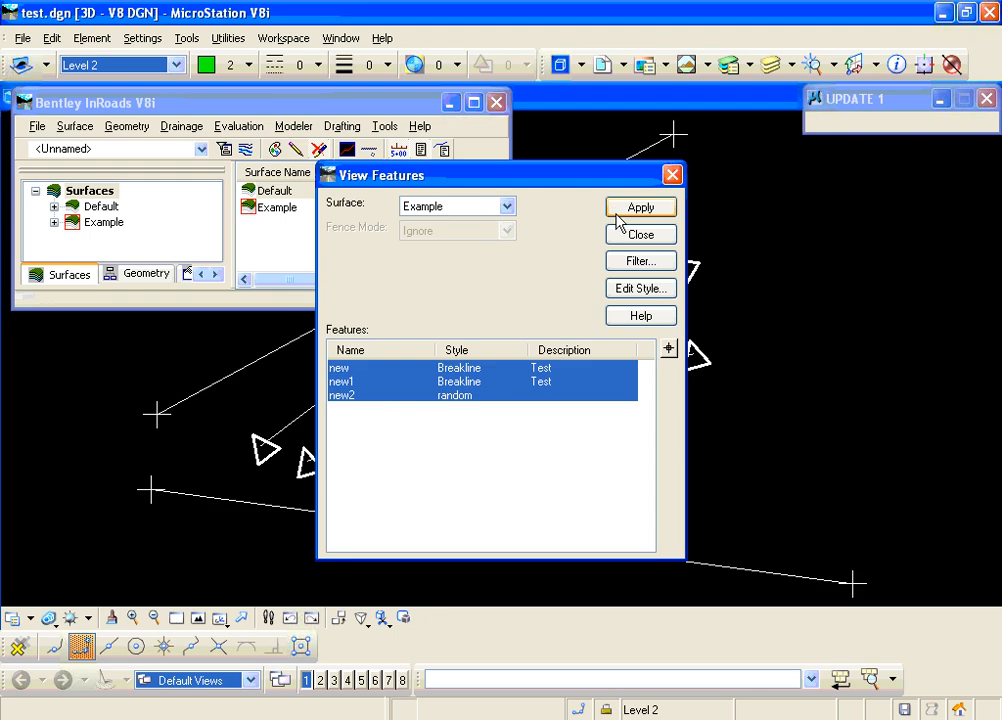
{"action": "left_click", "coordinate": [636, 236]}
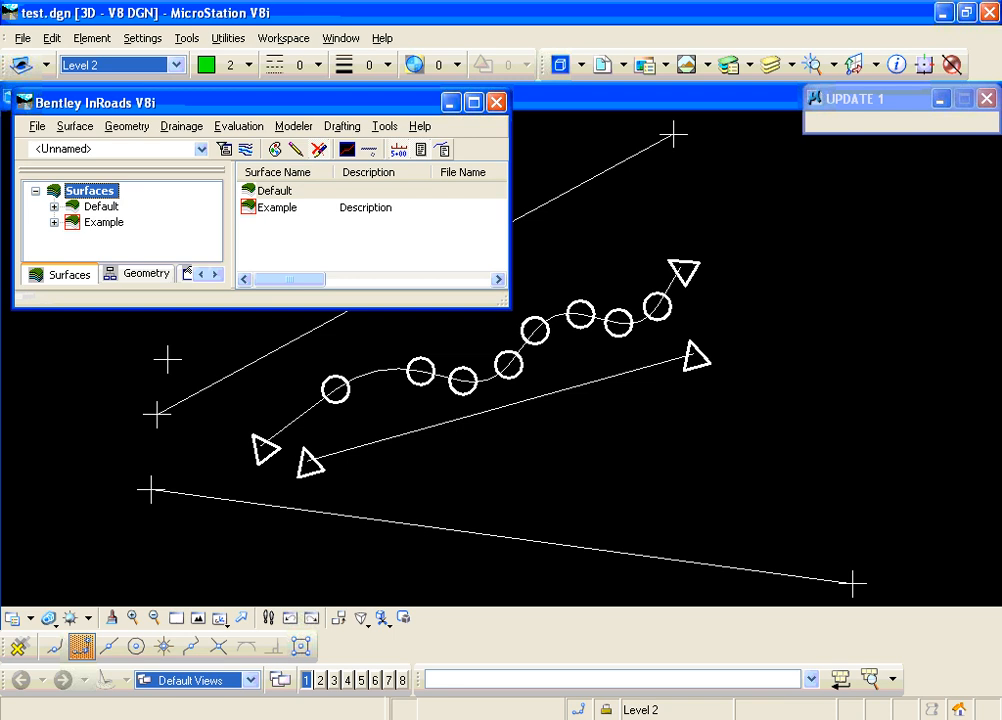
Triangulate the Example surface with the maximum length kept at 0.00.
{"action": "left_click", "coordinate": [72, 127]}
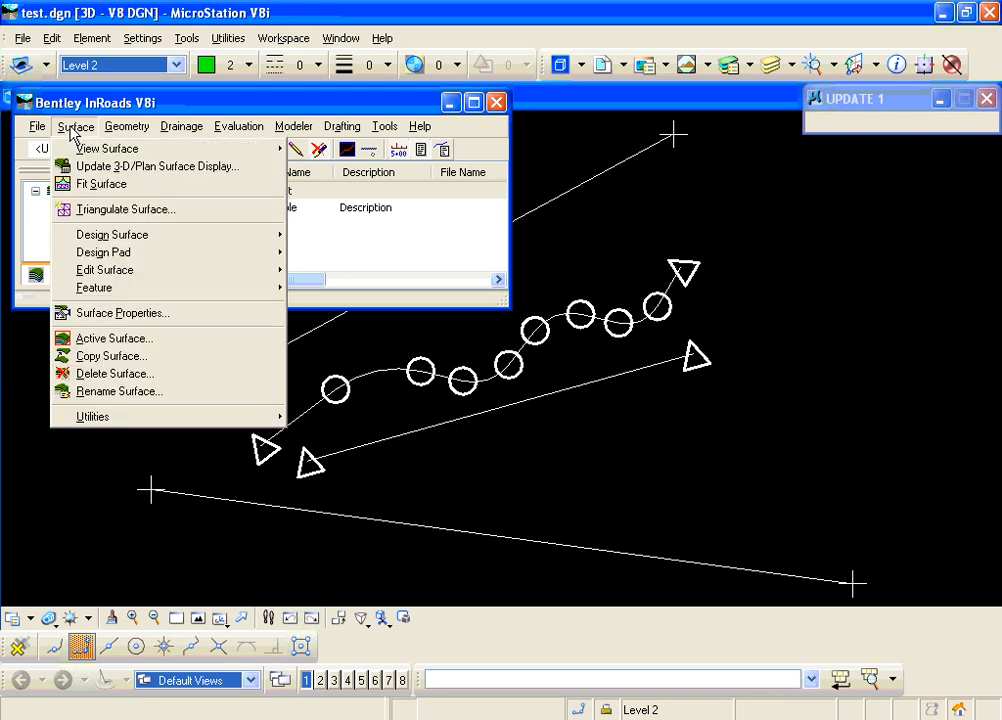
{"action": "left_click", "coordinate": [100, 209]}
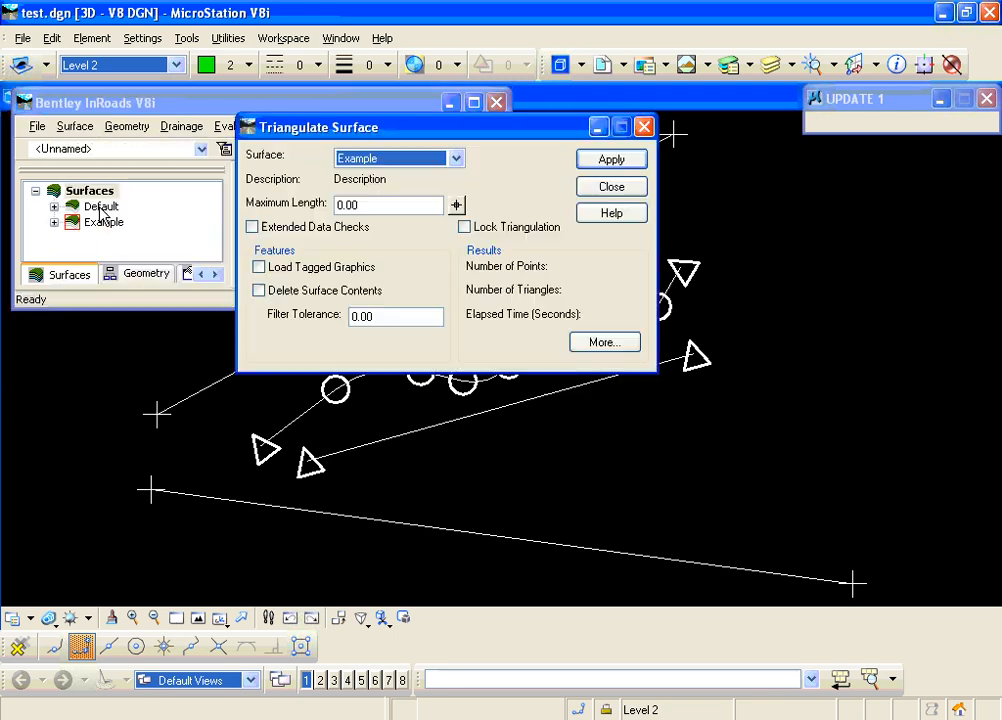
{"action": "left_click", "coordinate": [611, 161]}
{"action": "left_click", "coordinate": [611, 187]}
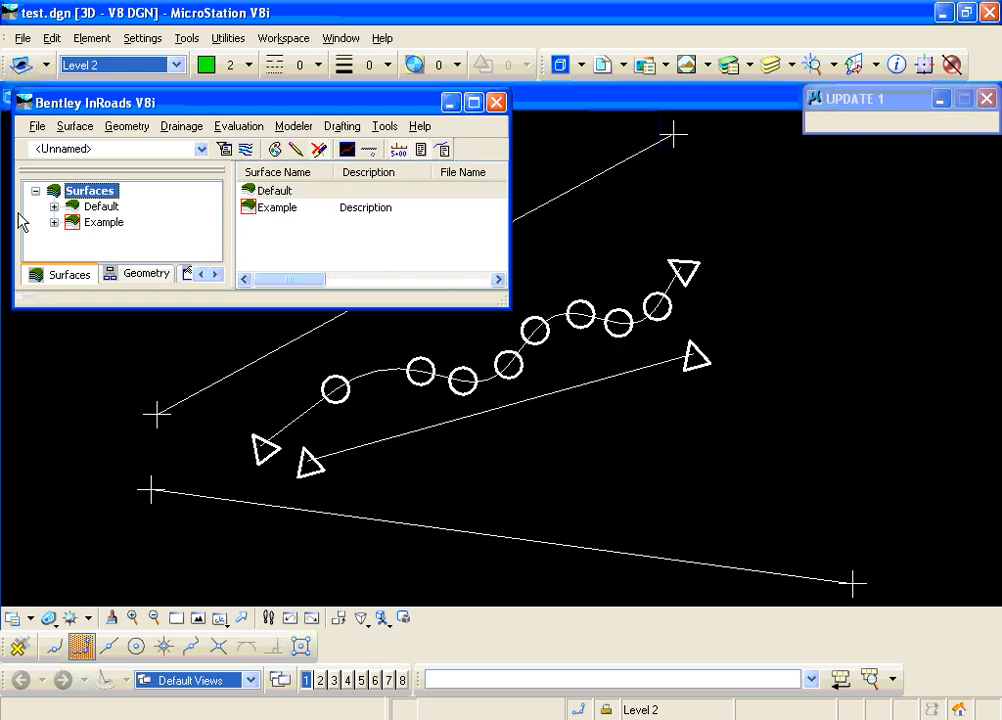
Display the triangles of the Example surface in the drawing view without the colored model option.
{"action": "left_click", "coordinate": [75, 127]}
{"action": "mouse_move", "coordinate": [90, 160]}
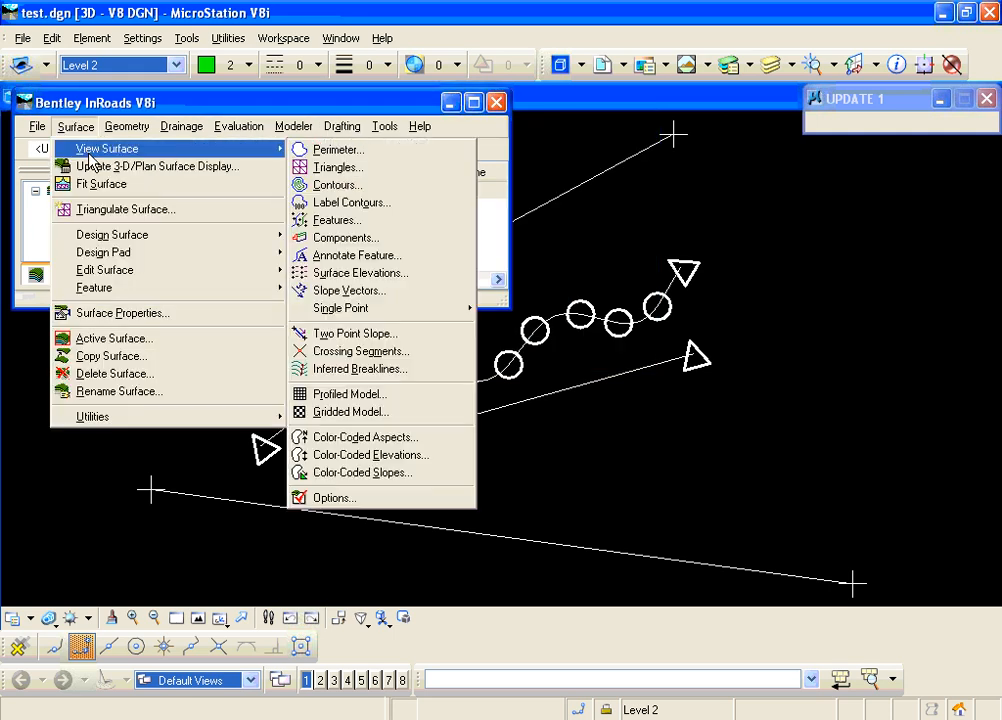
{"action": "left_click", "coordinate": [342, 168]}
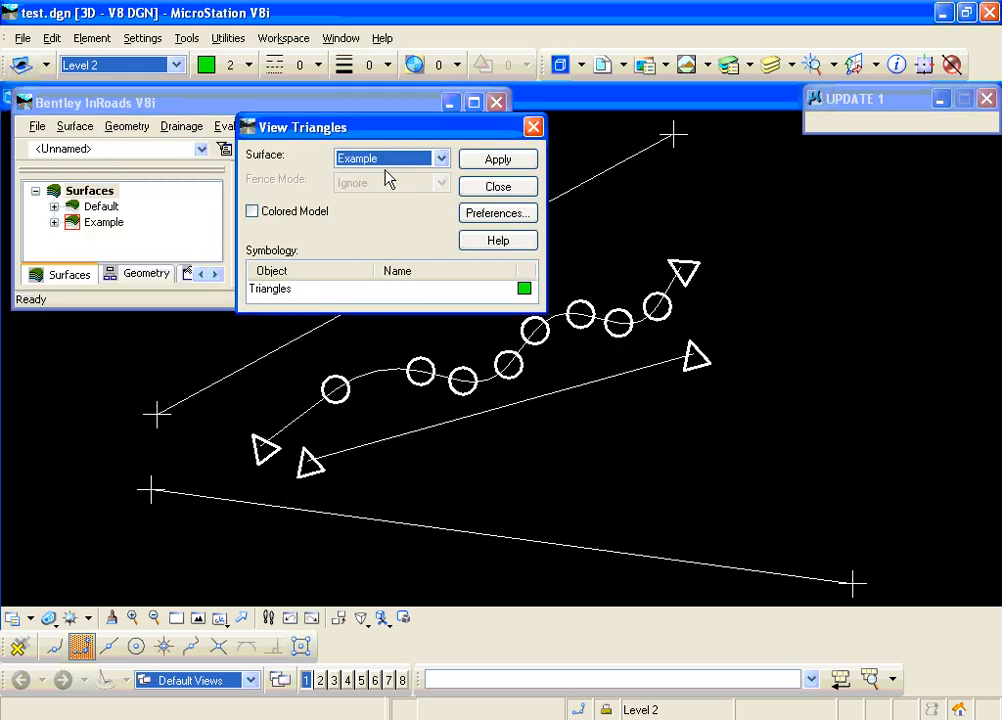
{"action": "left_click", "coordinate": [500, 161]}
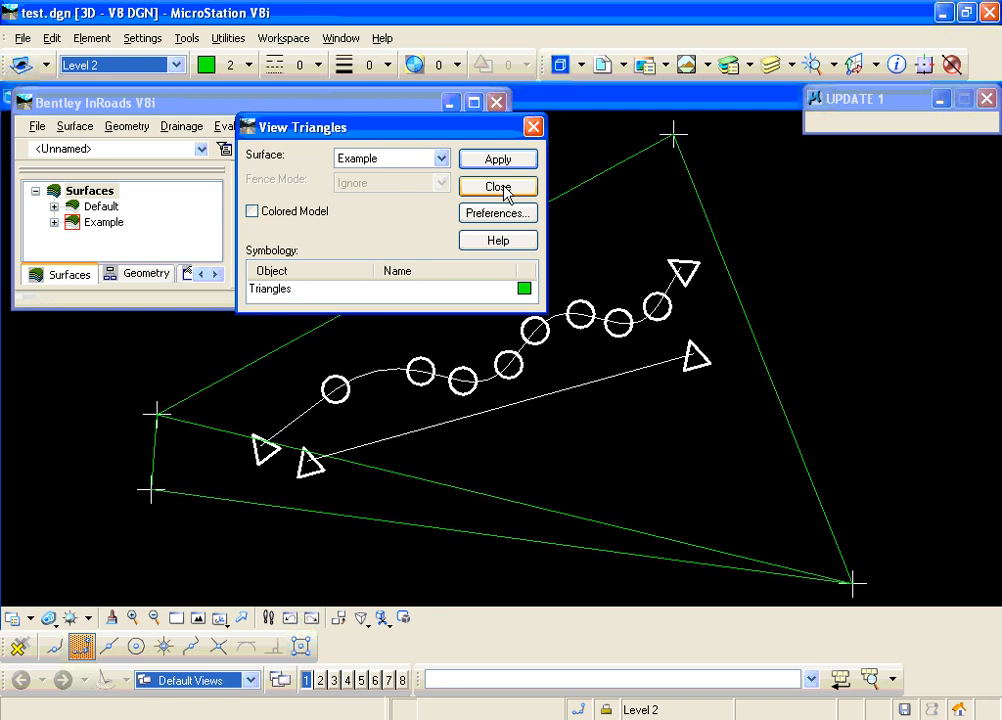
{"action": "left_click", "coordinate": [498, 187]}
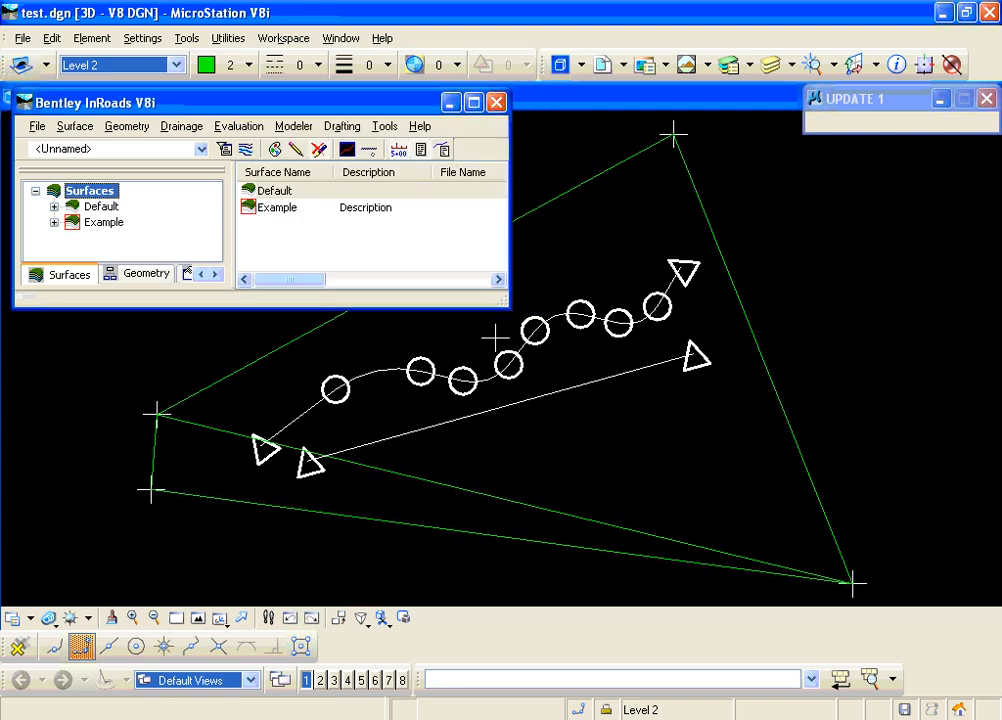